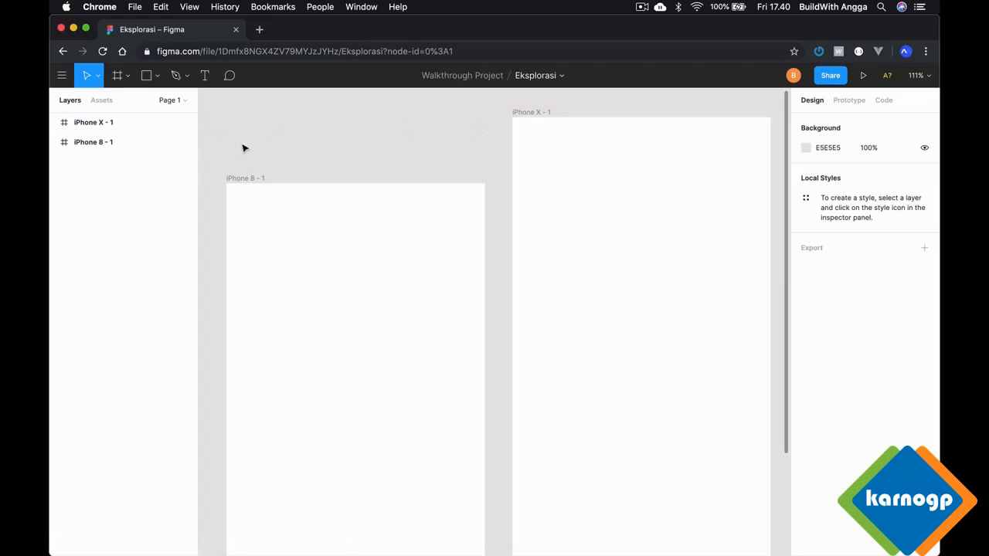
Add a second page to the file and switch between Page 1 and the new page.
left_click(101, 100)
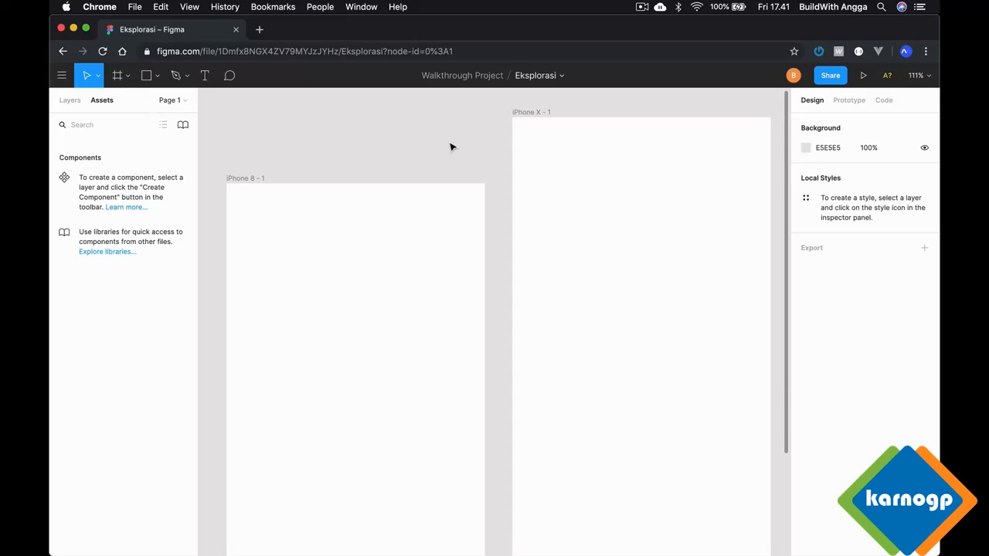
left_click(183, 101)
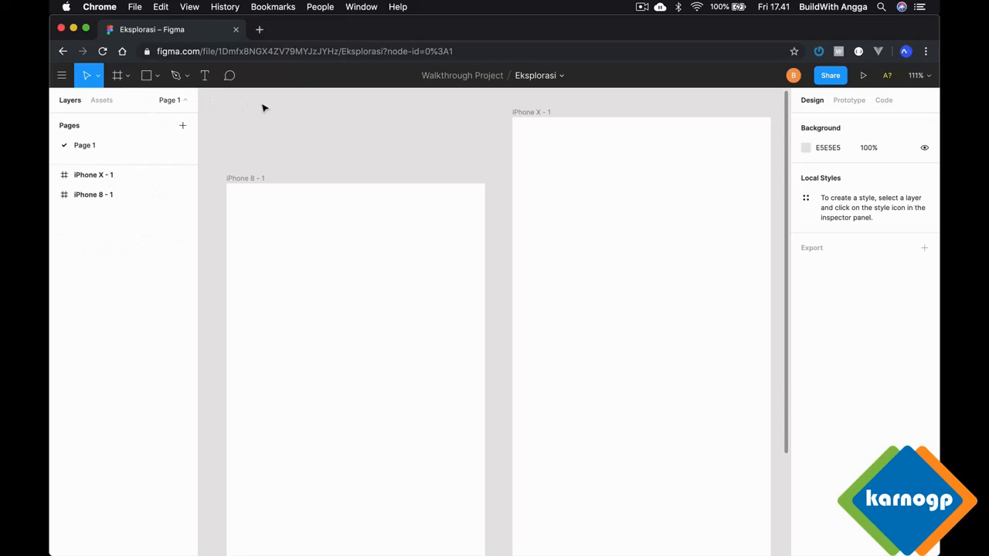
scroll(336, 130, "down", 3)
scroll(336, 129, "down", 5)
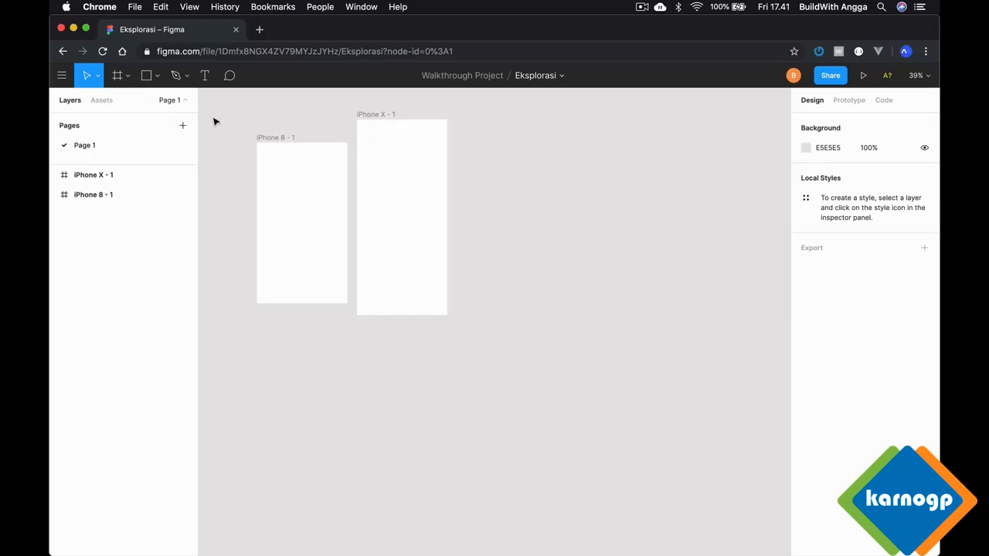
left_click(183, 126)
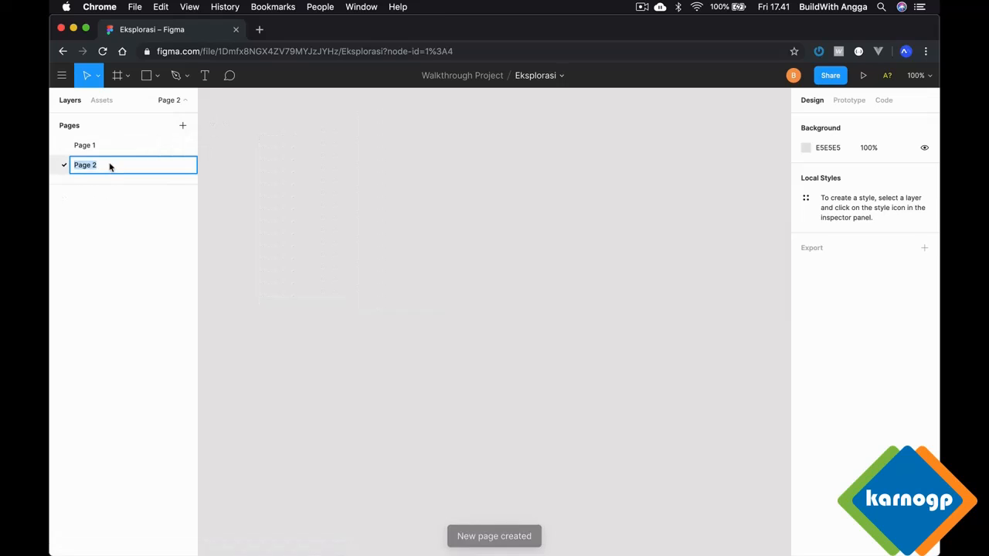
left_click(274, 161)
left_click(152, 155)
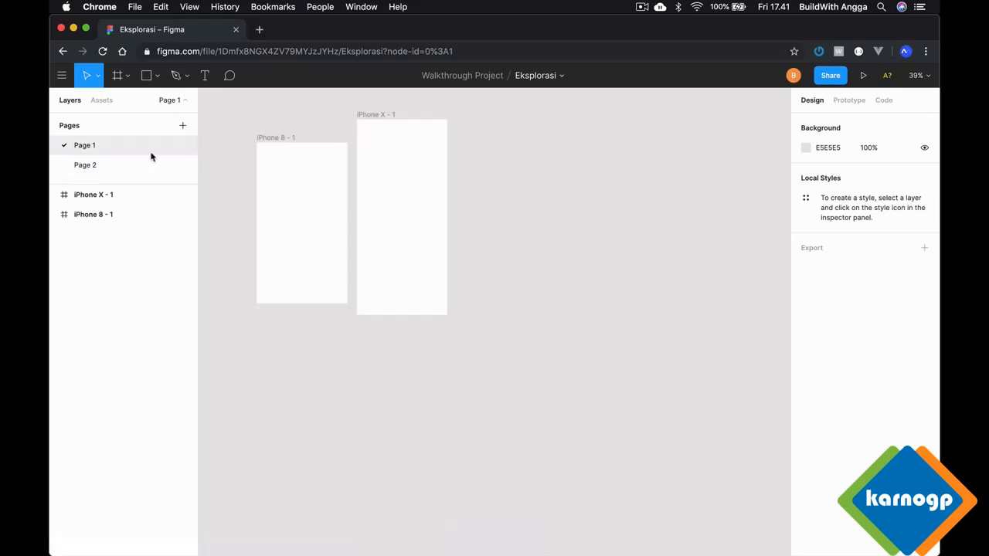
left_click(144, 164)
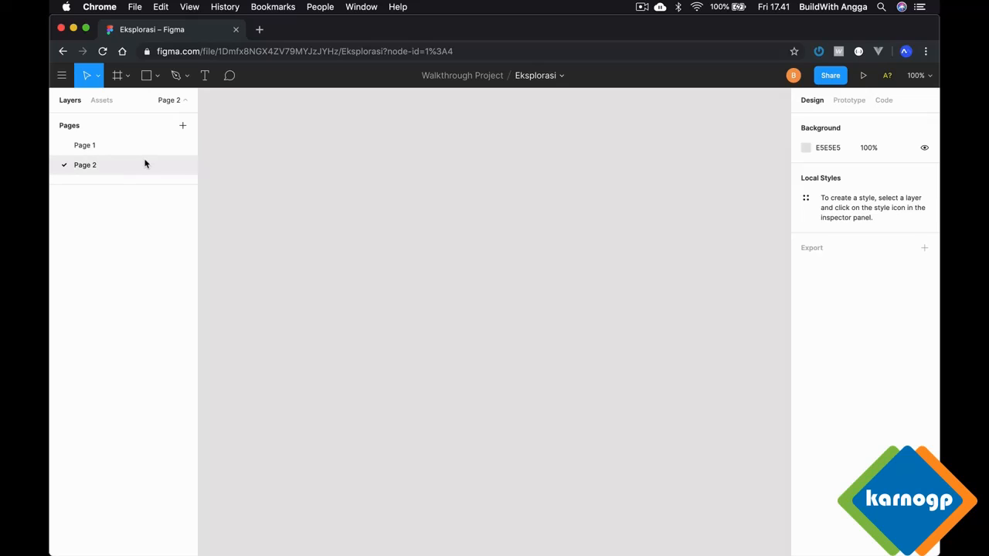
Rename Page 1 to Mobile Apps and Page 2 to Website Design.
left_click(87, 146)
double_click(84, 147)
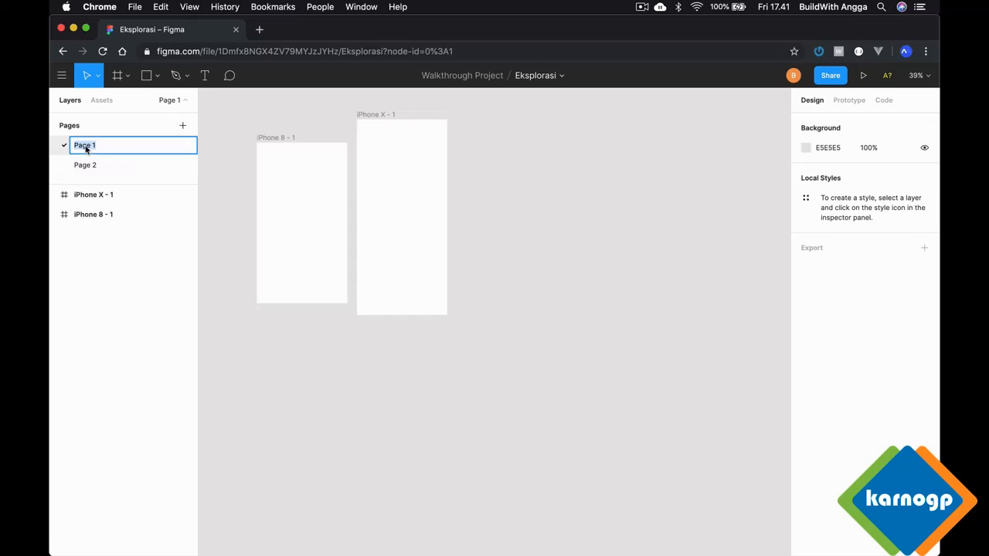
type("Mobile Apps")
double_click(93, 165)
type("Web")
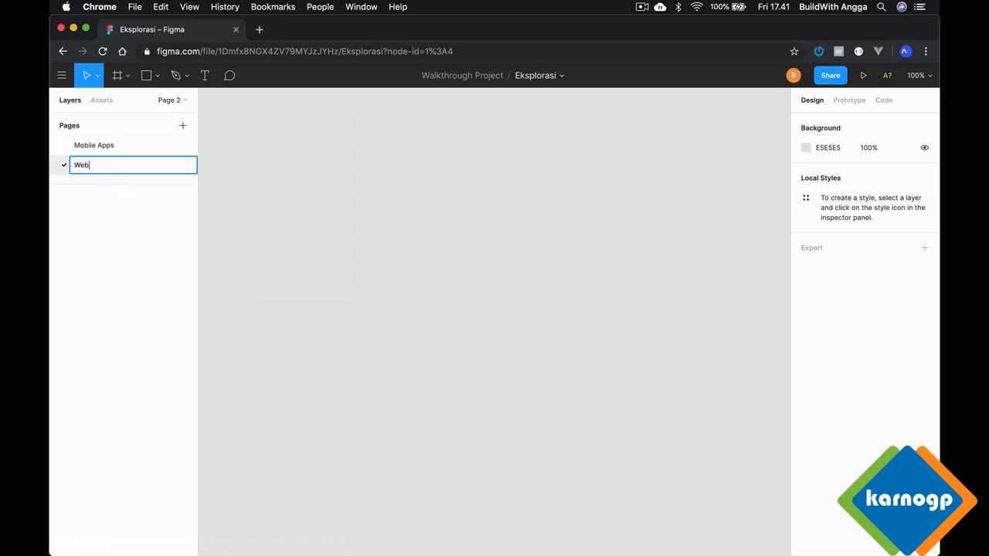
type("site Design")
key("Return")
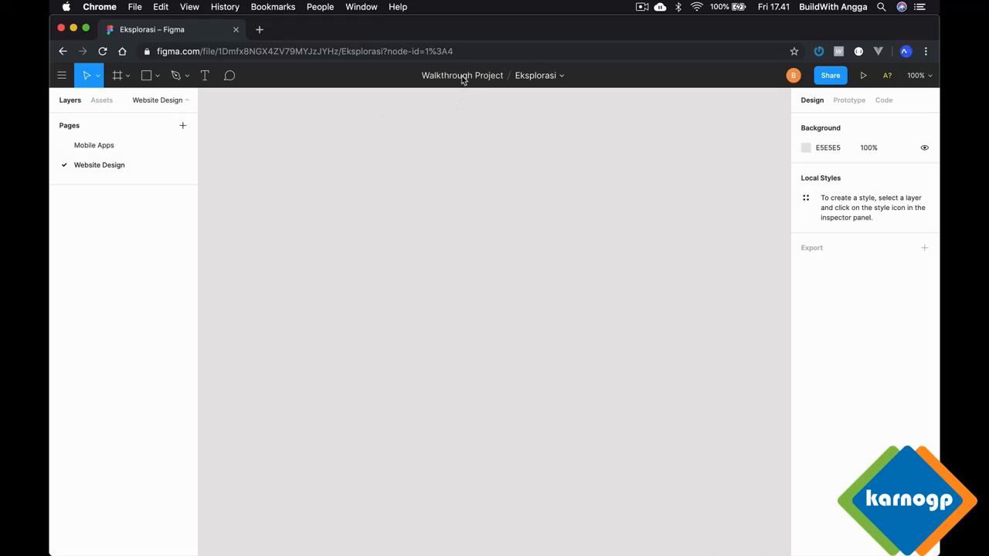
left_click(463, 76)
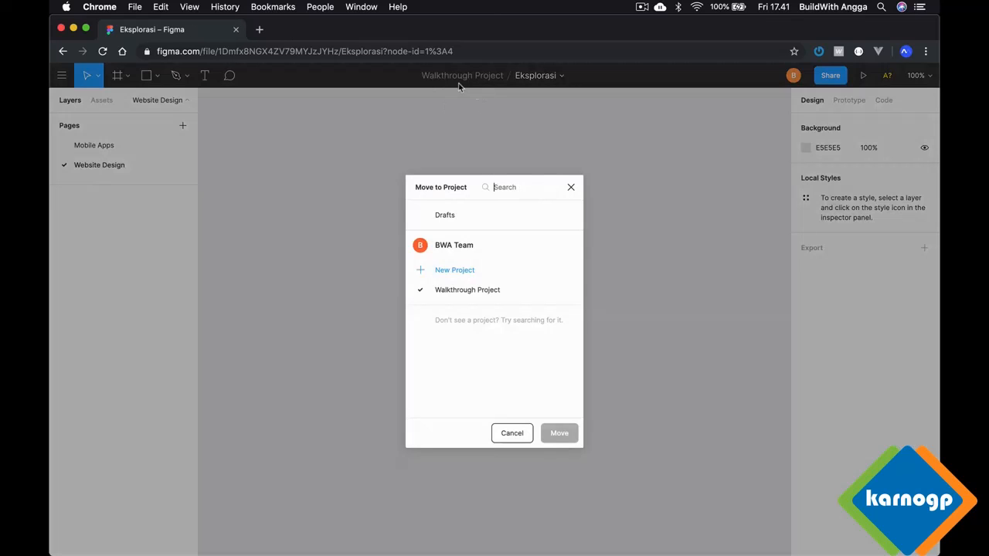
left_click(565, 160)
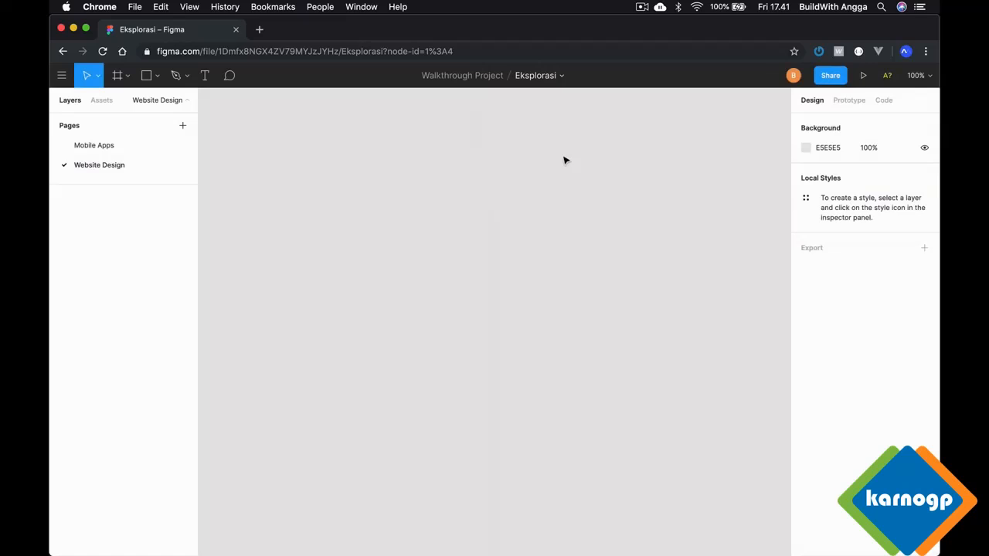
left_click(560, 78)
left_click(465, 142)
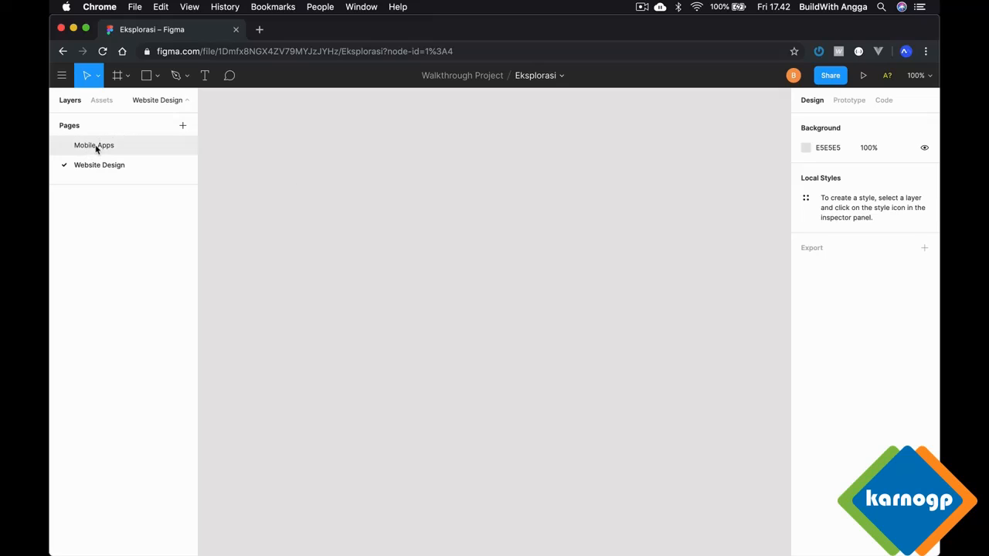
Switch to the Mobile Apps page and fit its frames in the view.
left_click(129, 145)
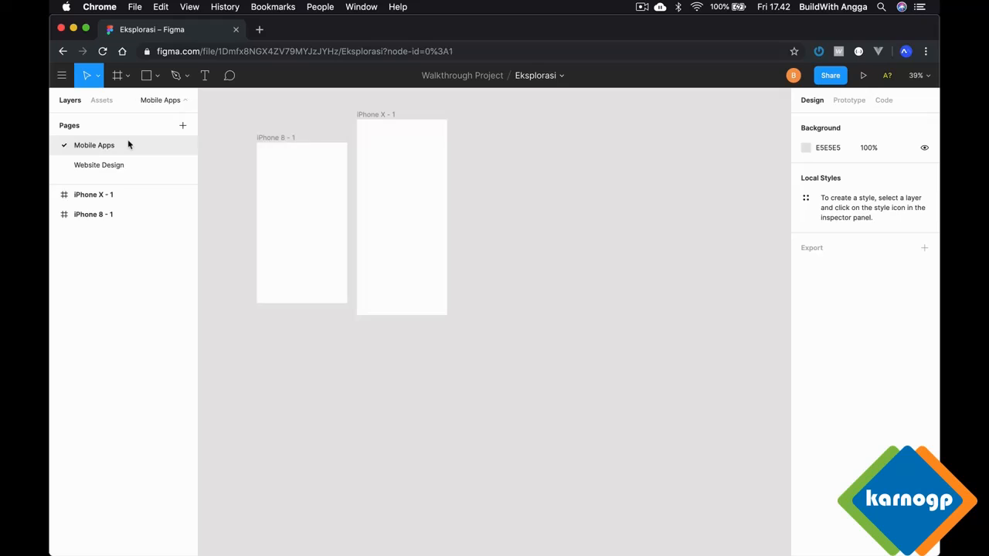
key("shift+1")
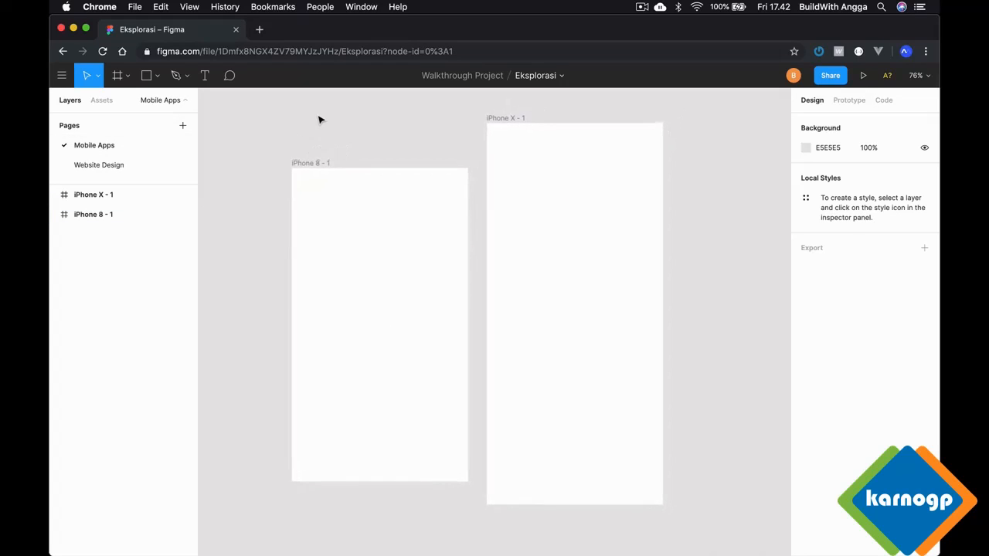
Delete the iPhone X - 1 frame and undo the deletion.
left_click(523, 117)
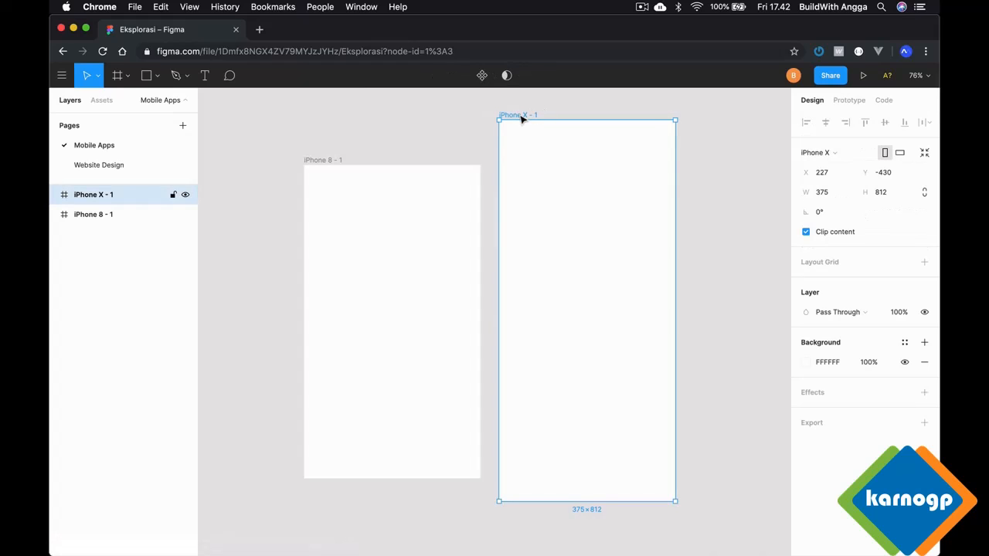
key("Delete")
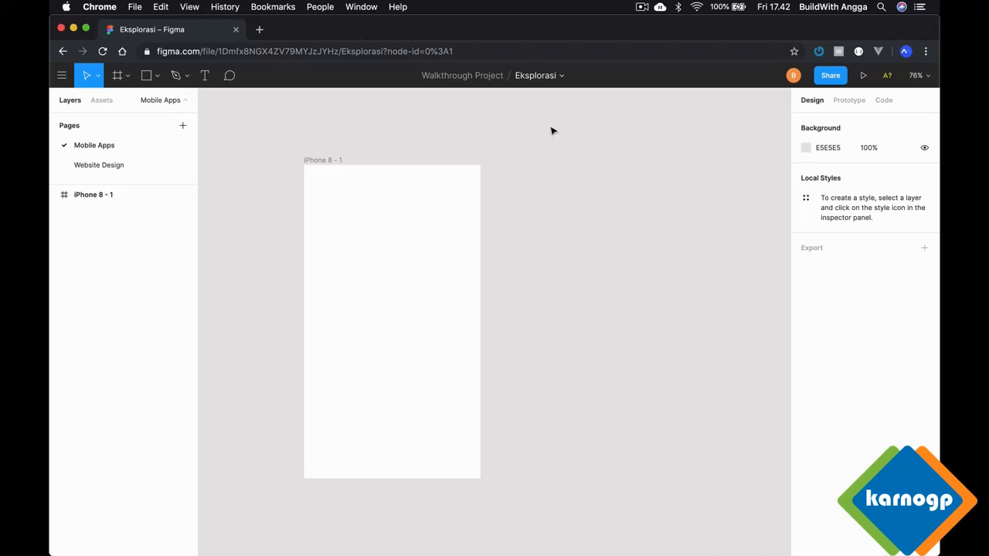
key("super+z")
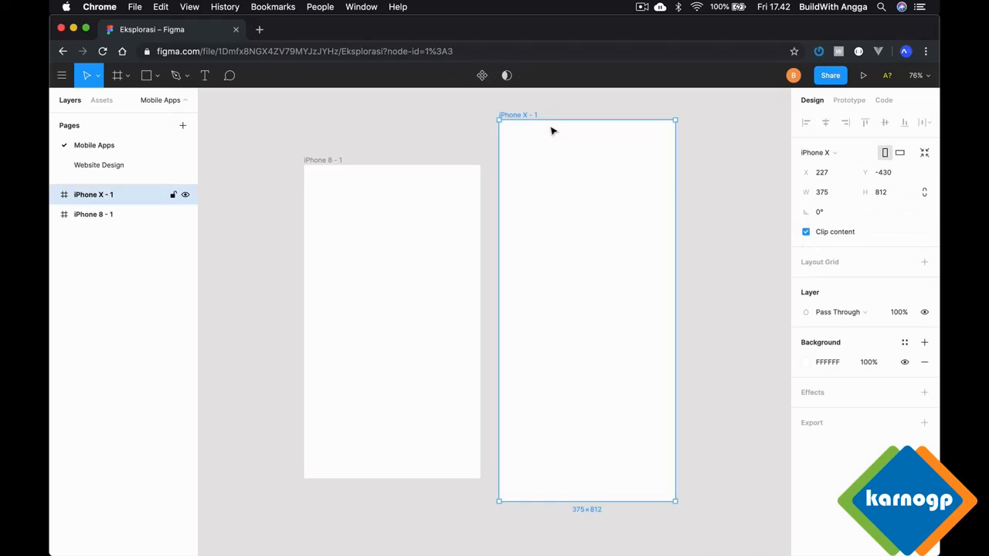
left_click(444, 116)
scroll(444, 116, "up", 2)
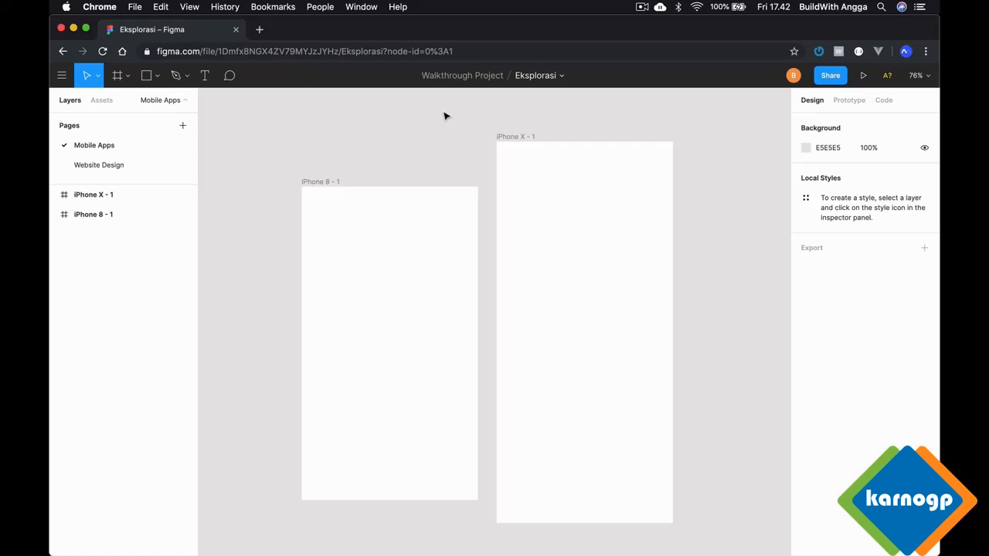
scroll(444, 116, "down", 1)
scroll(444, 116, "right", 1)
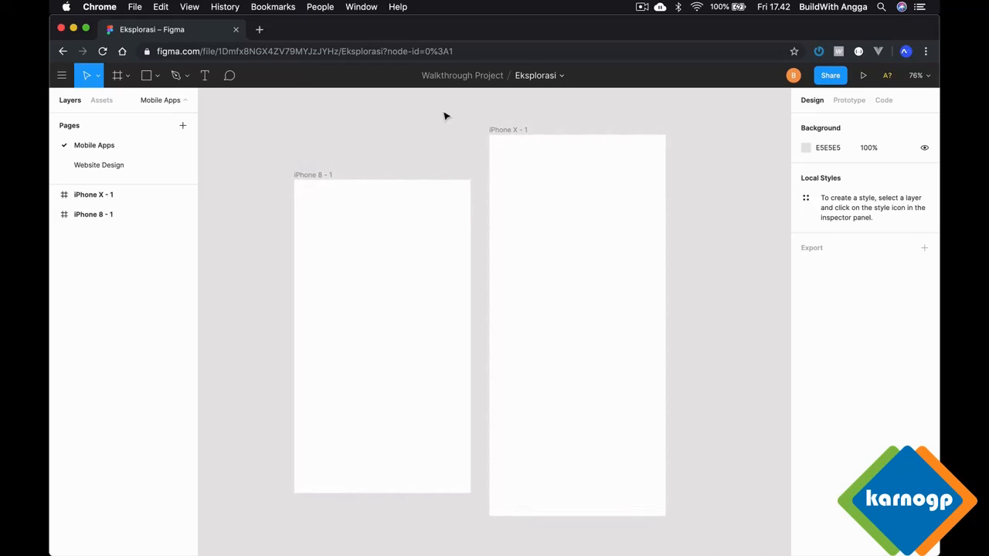
left_click(318, 177)
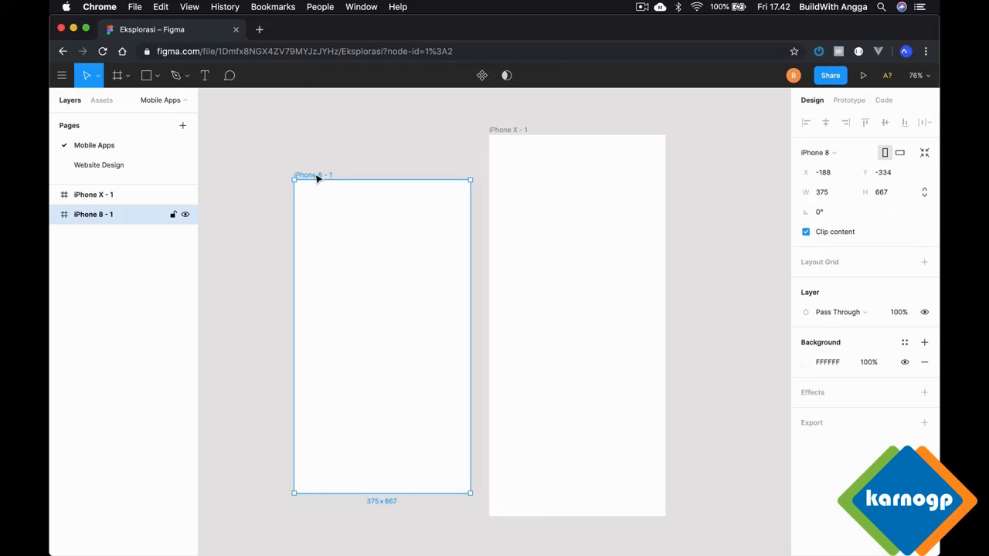
left_click(514, 131, "shift")
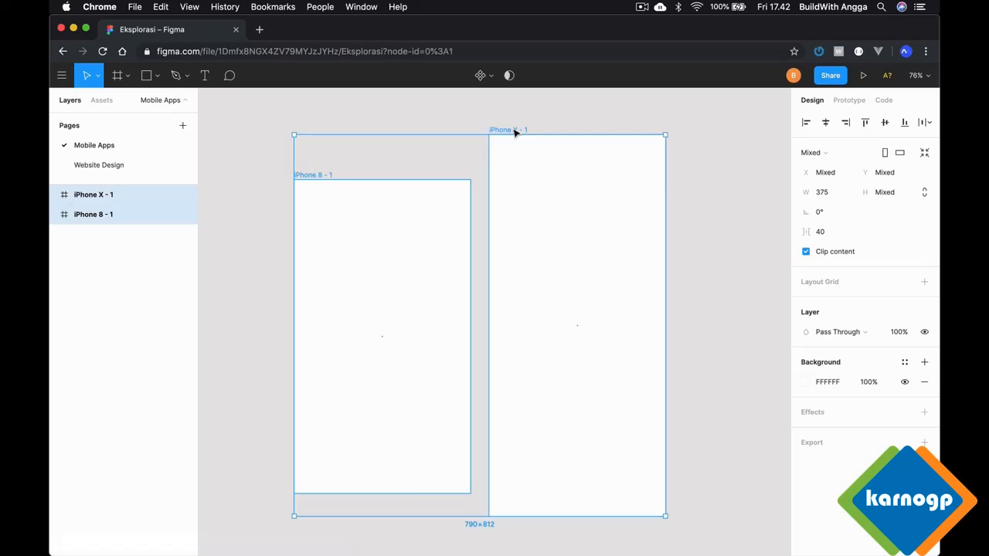
left_click(398, 128)
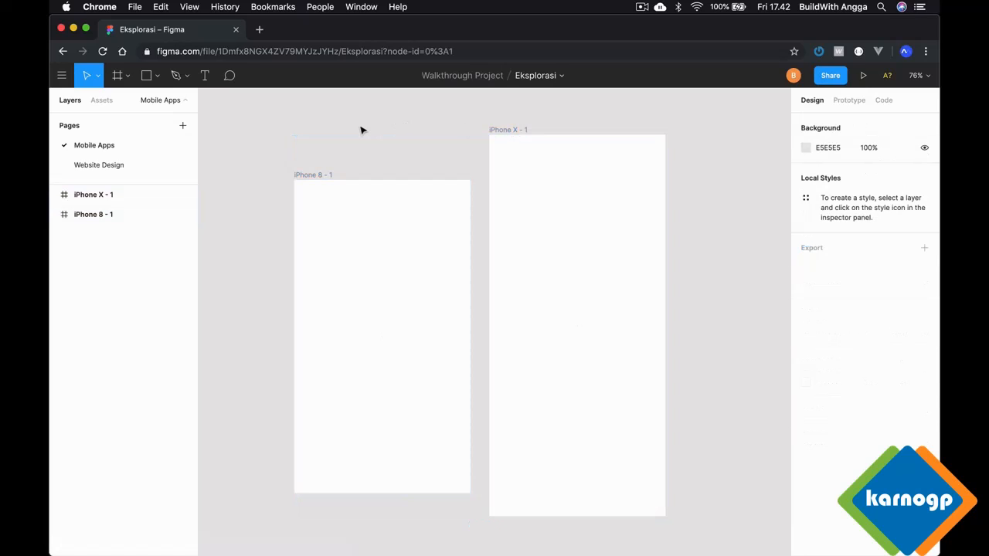
left_click(319, 177)
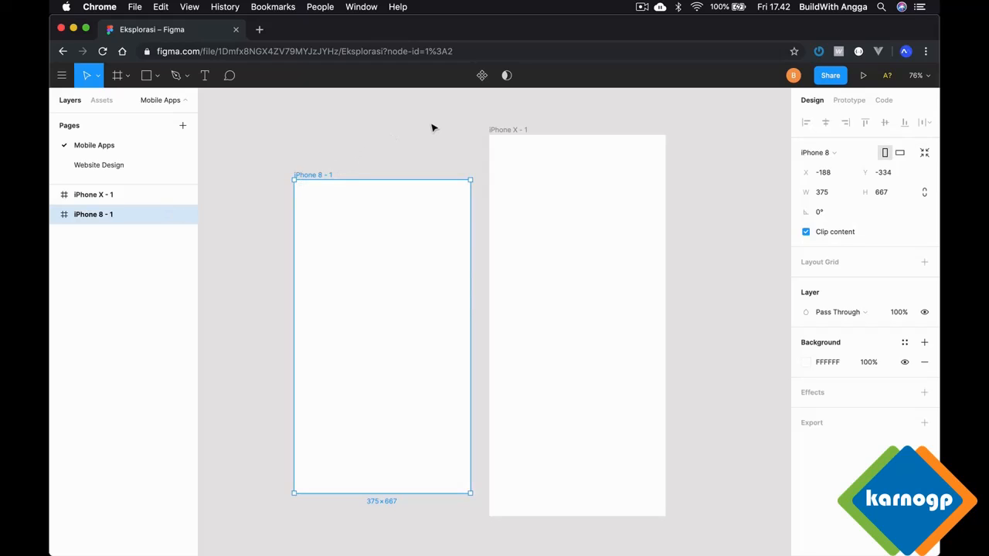
left_click(503, 130, "shift")
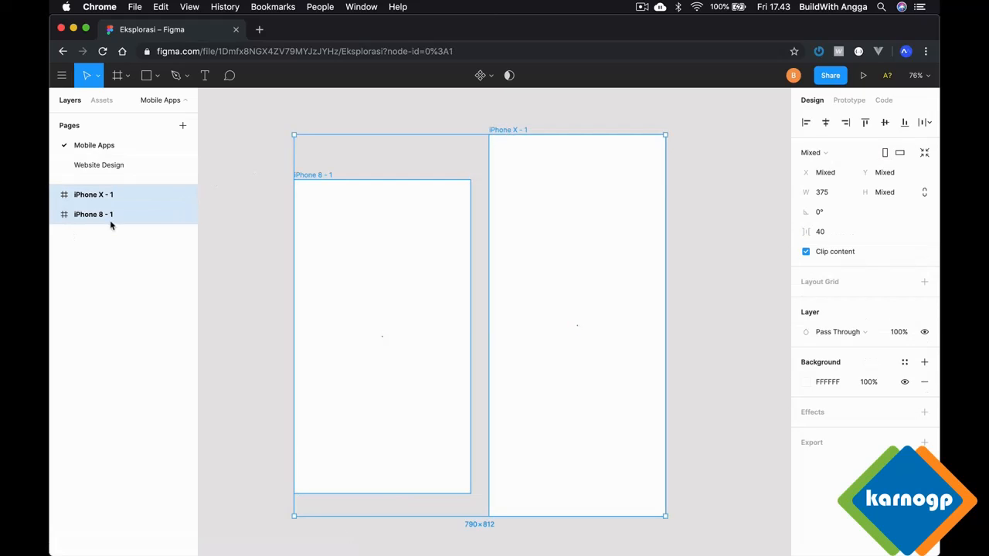
left_click(238, 208)
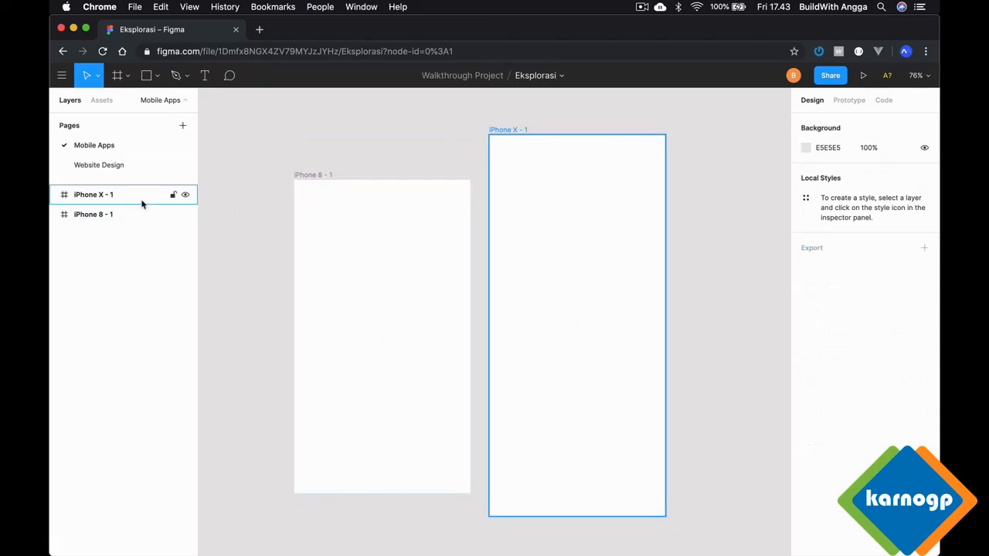
Group the iPhone X - 1 and iPhone 8 - 1 frames together.
left_click(116, 197)
left_click(112, 216, "shift")
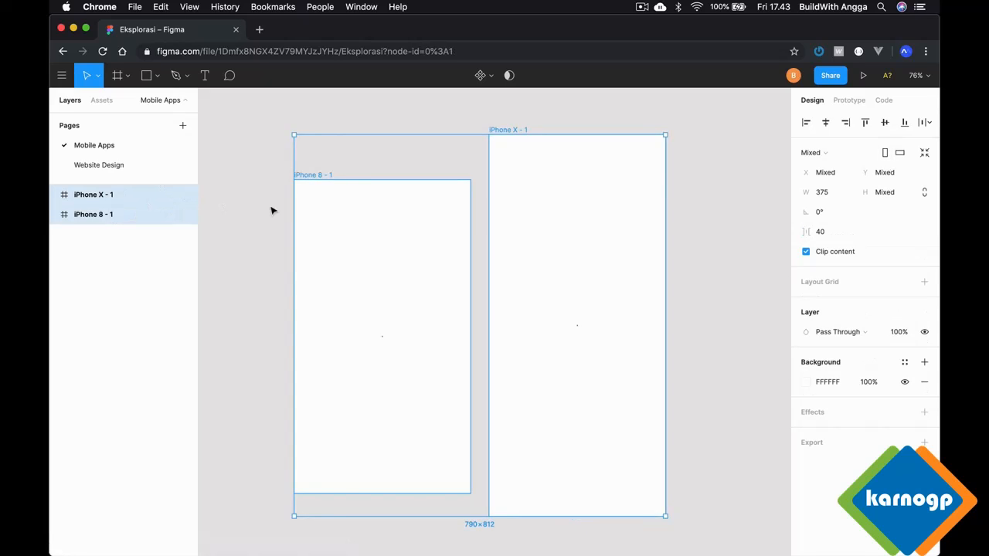
right_click(149, 200)
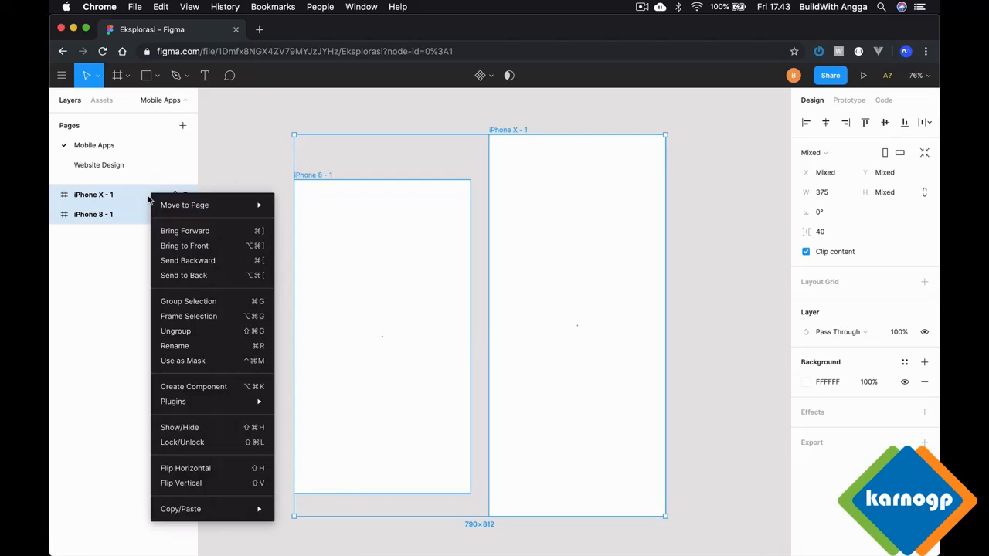
left_click(197, 301)
left_click(270, 225)
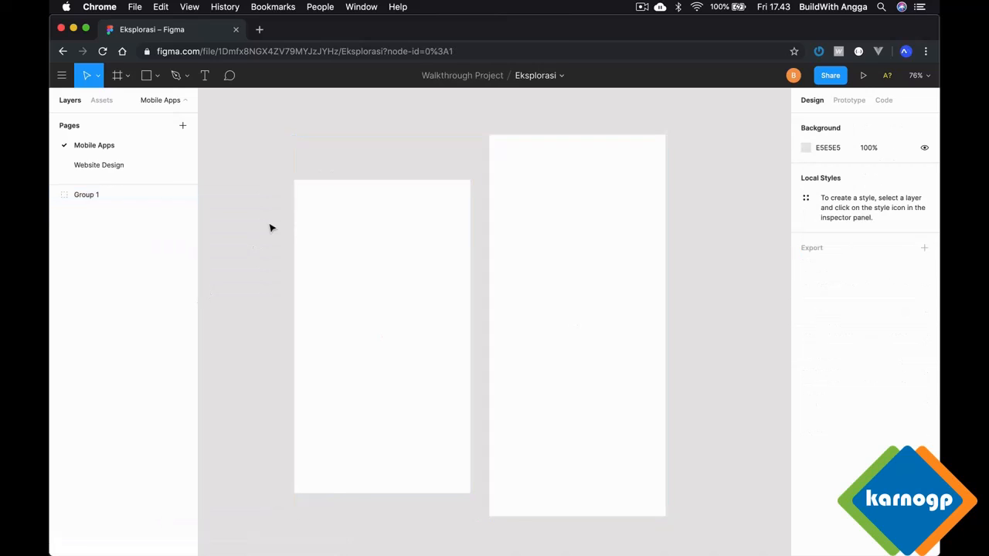
Select the new group and expand it in the layer list to show its two frames.
left_click(379, 228)
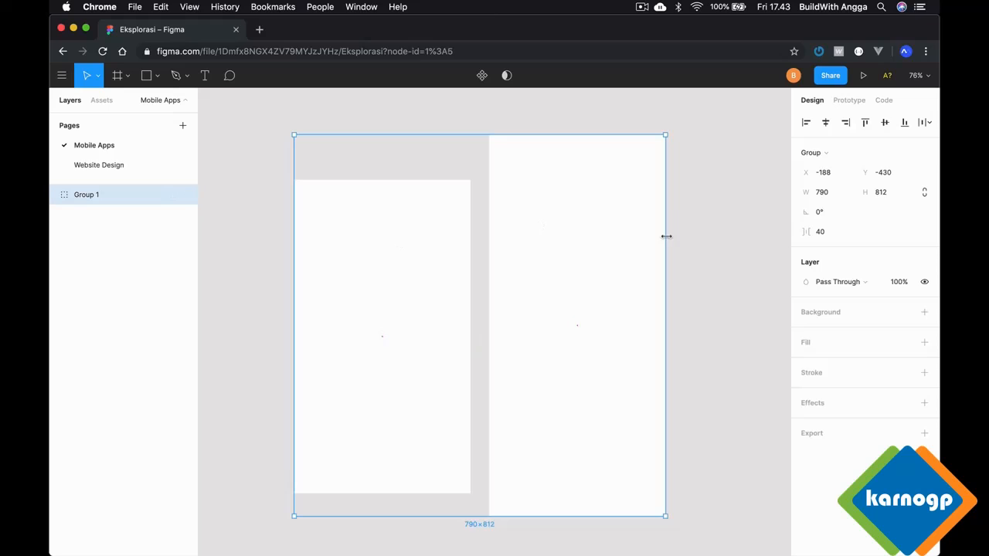
scroll(495, 197, "left", 2)
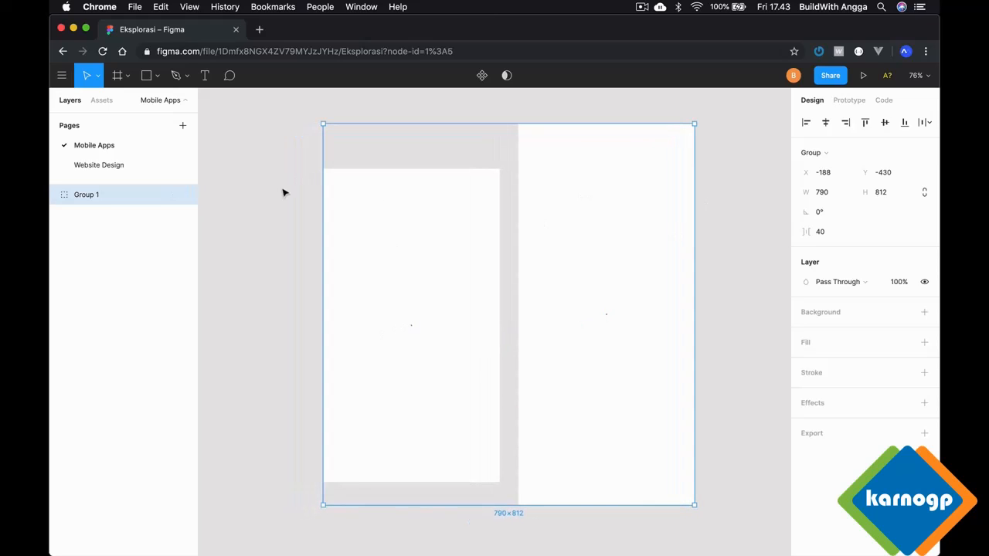
left_click(55, 194)
left_click(231, 212)
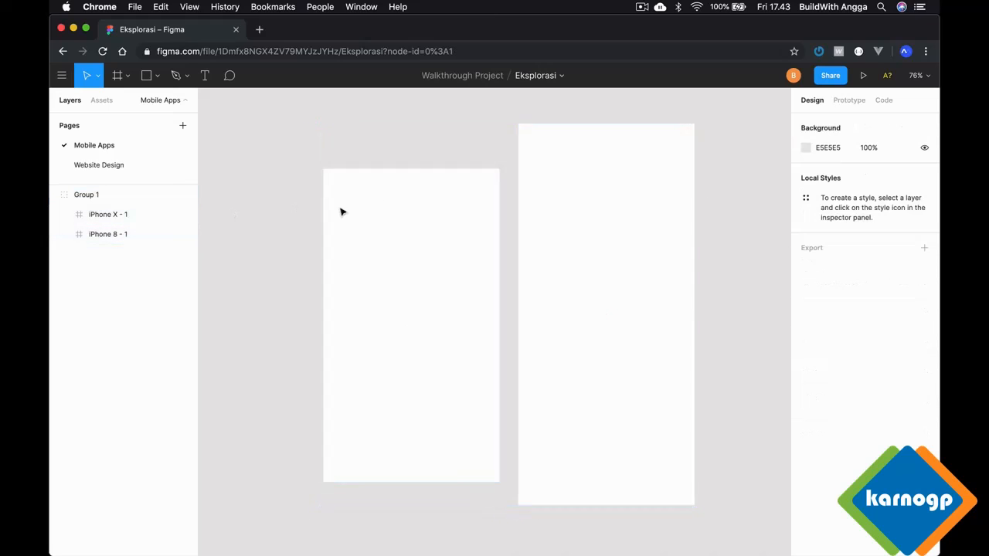
Move the group of both frames to about X -113, Y -465 on the canvas.
scroll(340, 209, "down", 3)
scroll(342, 210, "down", 2)
left_click(382, 239)
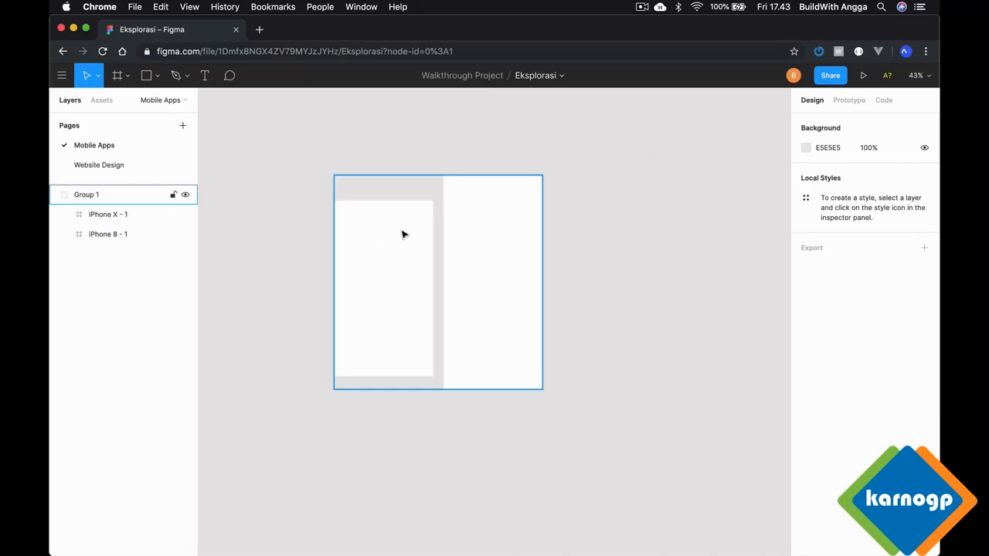
scroll(357, 232, "down", 3)
left_click_drag(351, 230, 400, 234)
left_click(623, 206)
Move only the iPhone X - 1 frame inside the group to about X 581, Y -657, and undo the move.
left_click(517, 223)
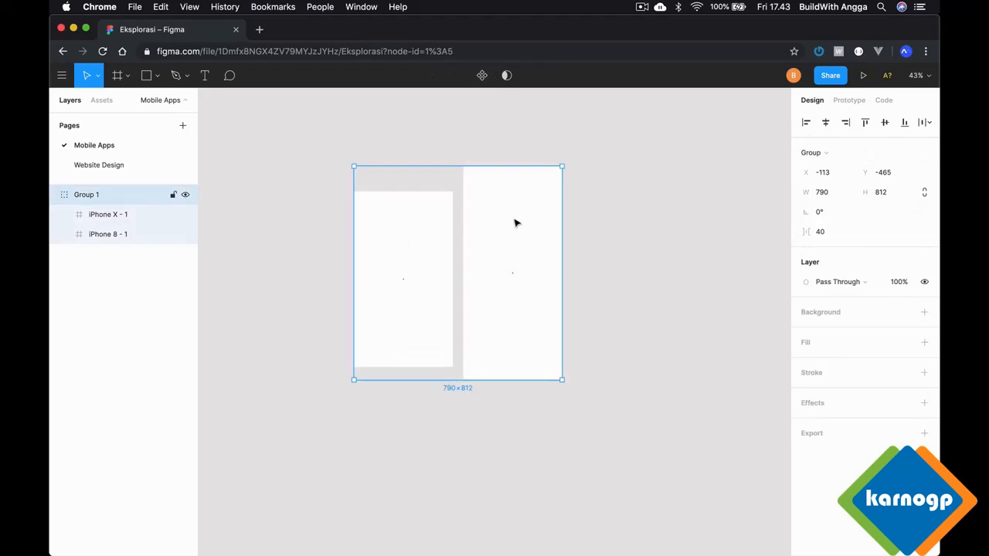
left_click(518, 226)
left_click_drag(518, 226, 592, 176)
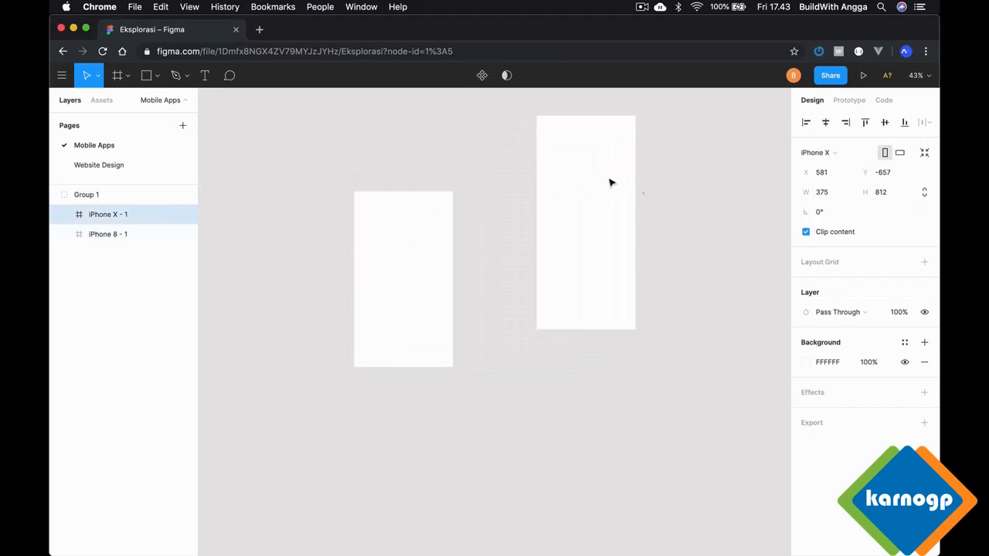
key("super+z")
Reselect the whole group and move it to about X -85, Y -425.
left_click(641, 212)
left_click(511, 268)
mouse_move(510, 270)
left_mouse_down()
mouse_move(547, 221)
mouse_move(518, 250)
mouse_move(512, 275)
left_mouse_up()
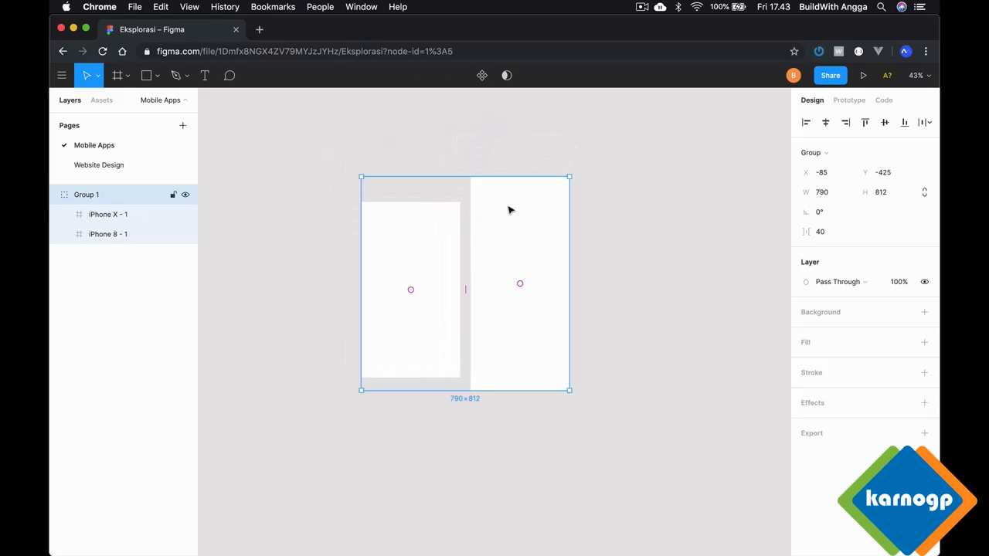
Rename Group 1 in the layer list to "frame utama".
scroll(509, 210, "up", 5)
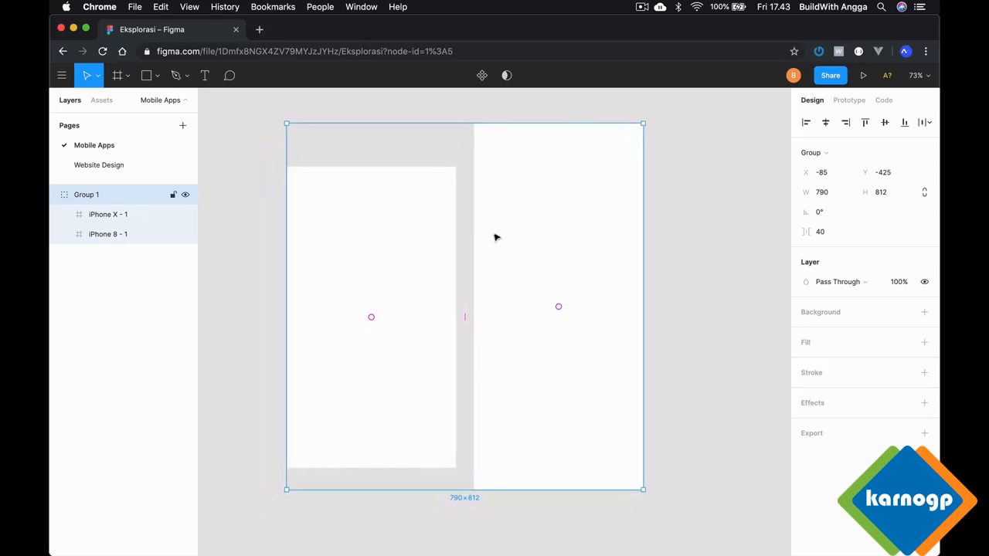
scroll(495, 238, "left", 2)
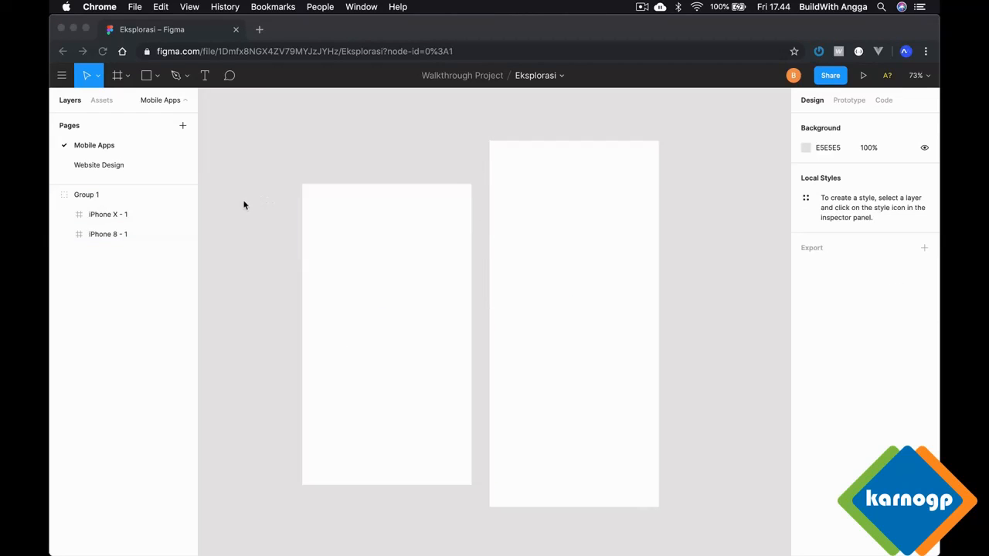
left_click(89, 194)
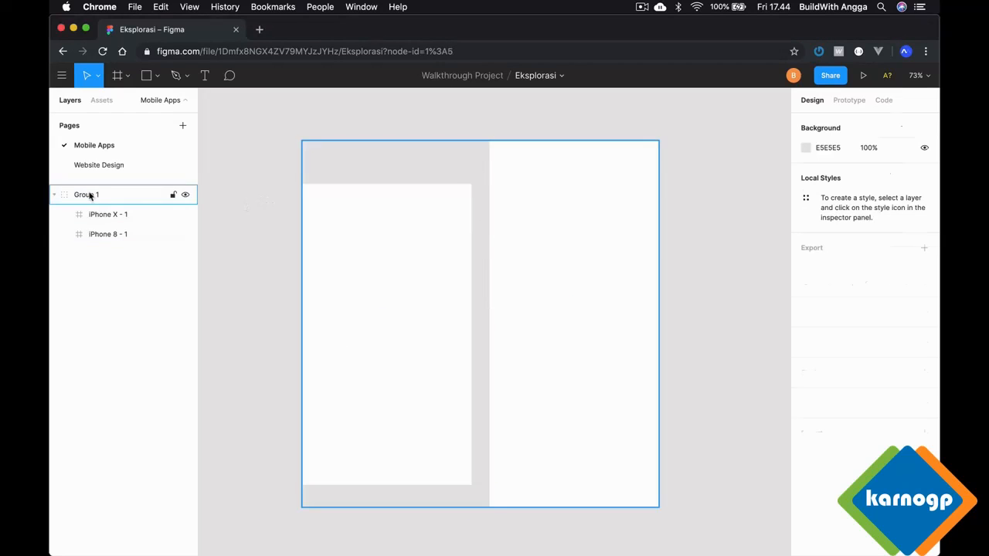
double_click(90, 195)
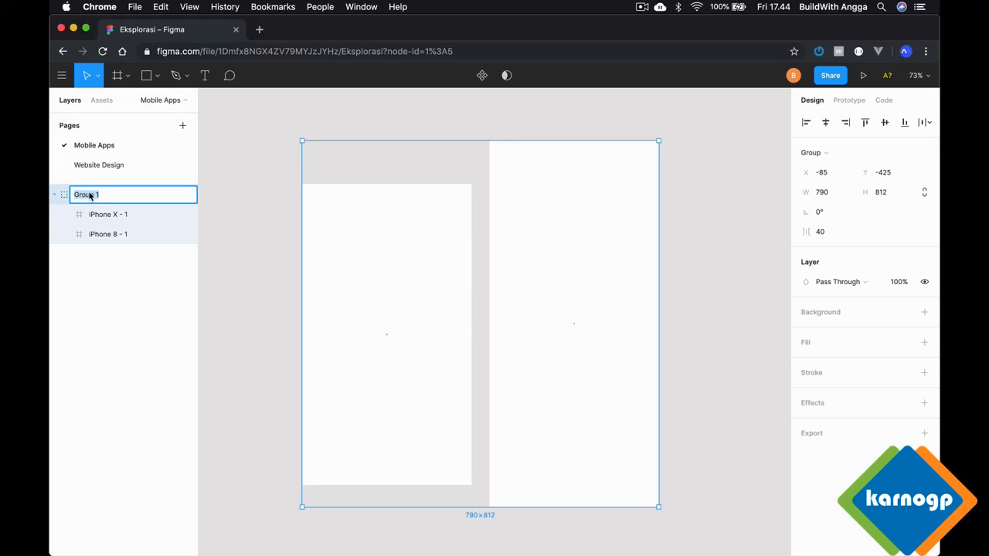
type("frame utama")
key("Return")
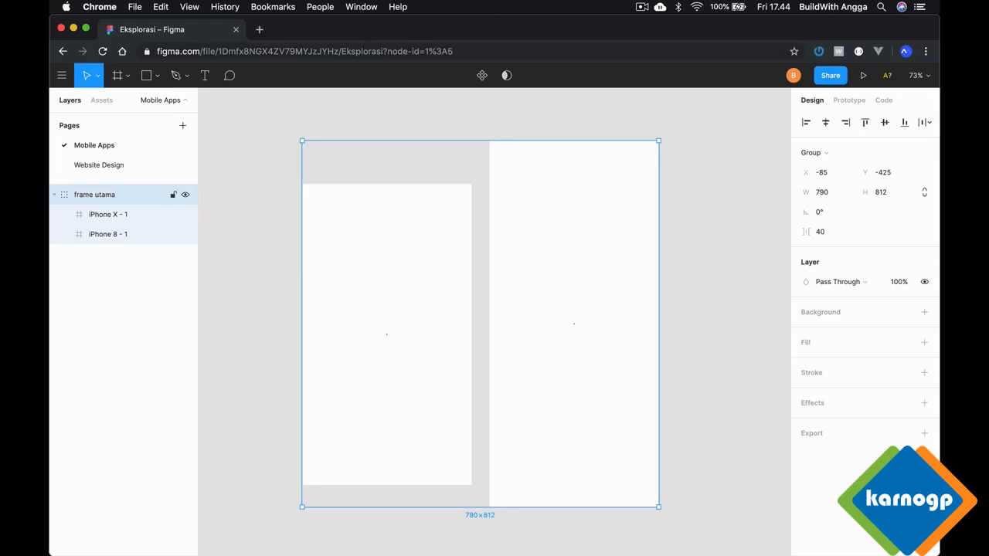
Move the whole frame utama group to about X -276, Y -524 and leave it selected.
left_click_drag(354, 256, 296, 225)
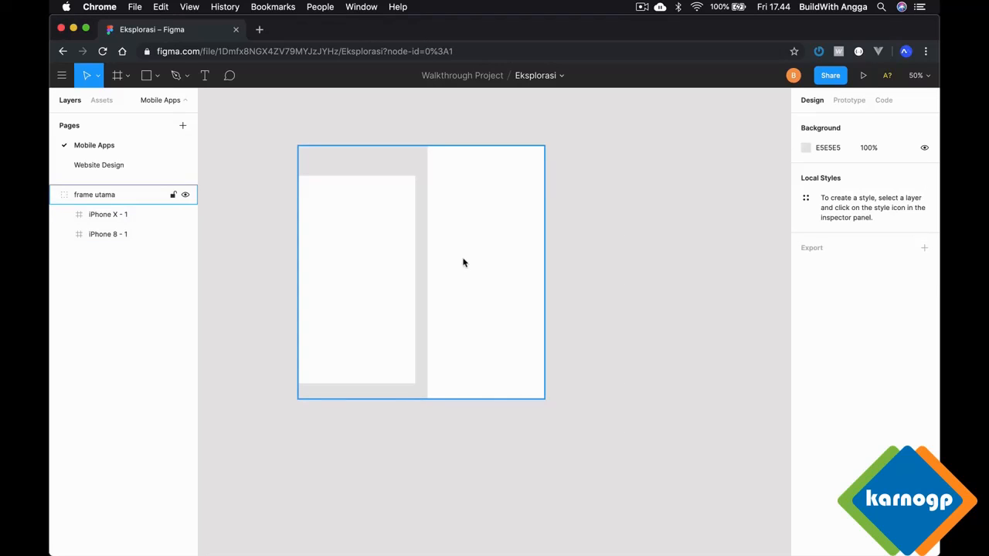
scroll(464, 263, "right", 3)
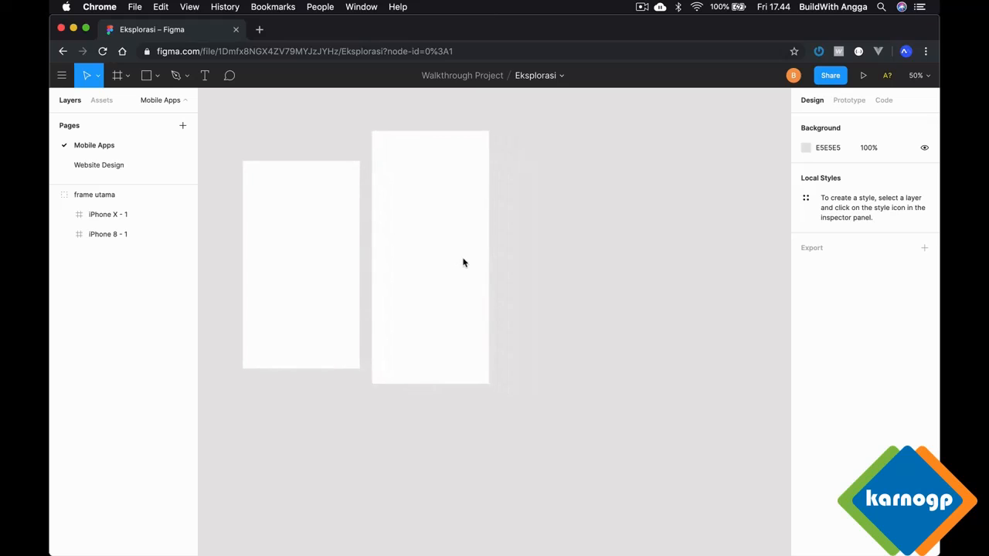
scroll(461, 260, "left", 2)
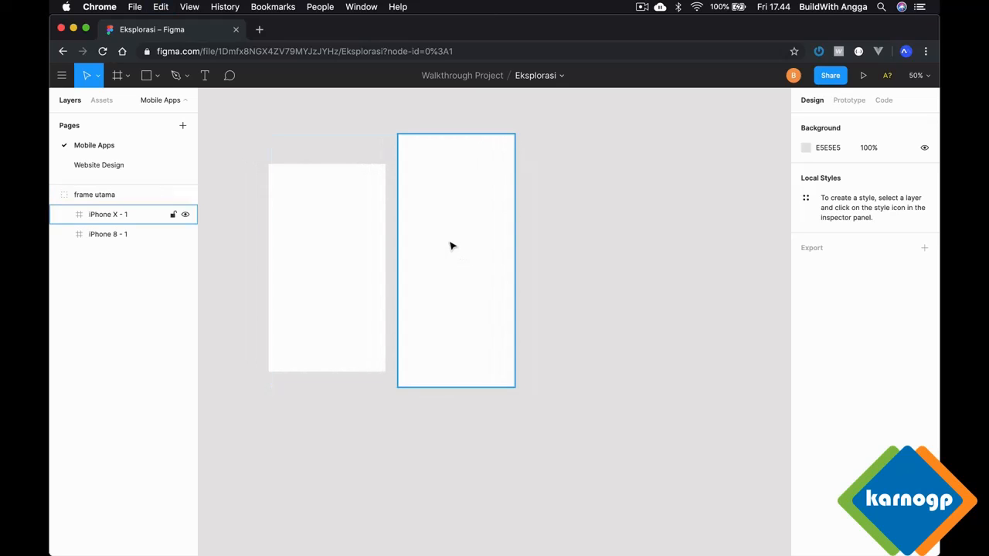
left_click_drag(439, 243, 468, 214)
key("Escape")
left_click(456, 214)
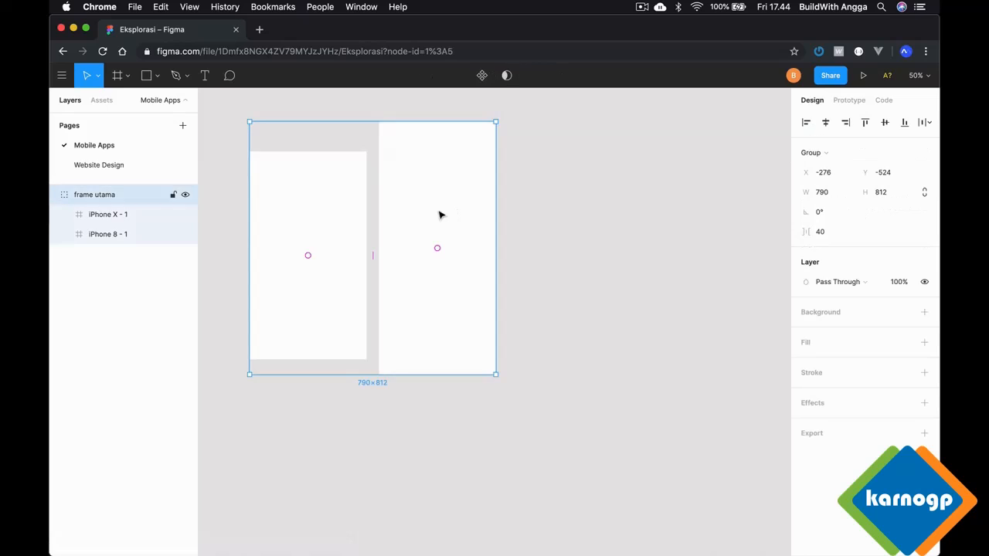
Duplicate the frame utama group and place the copy to the right of the original, level with it, with a gap of about 116.
key("super+d")
left_click_drag(436, 211, 709, 206)
left_click(526, 412)
scroll(528, 409, "down", 3)
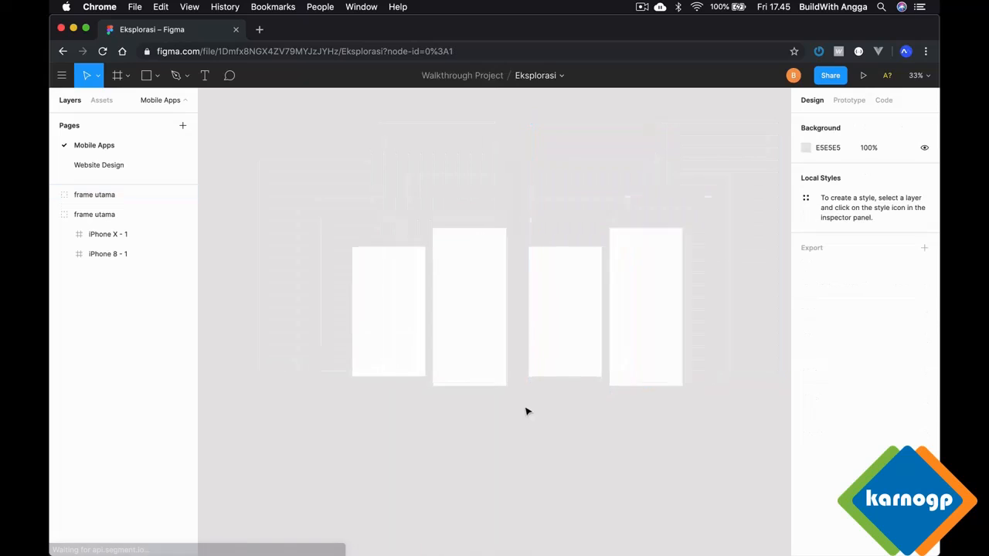
Duplicate both frame utama groups together and place the copies directly below the originals with a gap of about 126.
scroll(528, 409, "down", 5)
left_click_drag(380, 388, 572, 190)
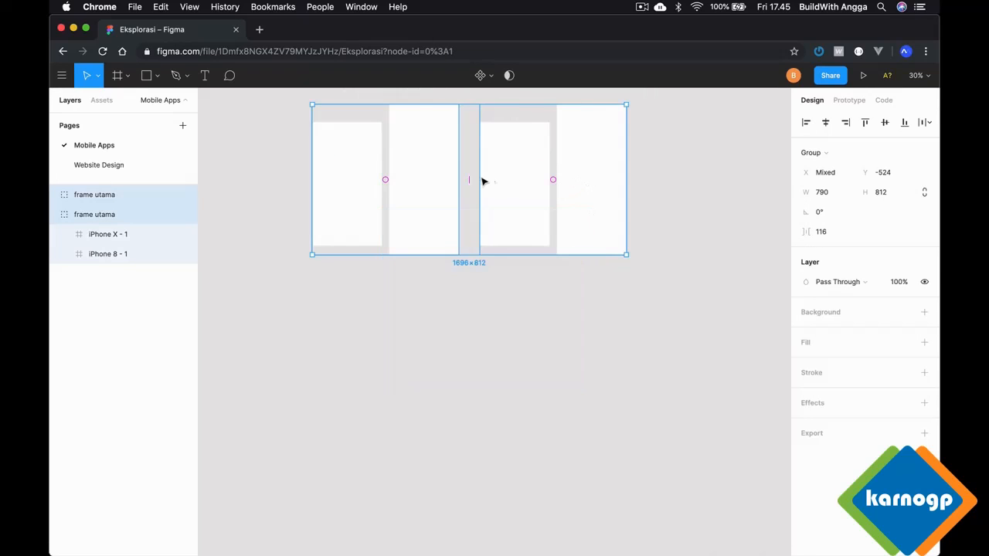
key("super+d")
left_click_drag(508, 174, 516, 347)
left_click(709, 273)
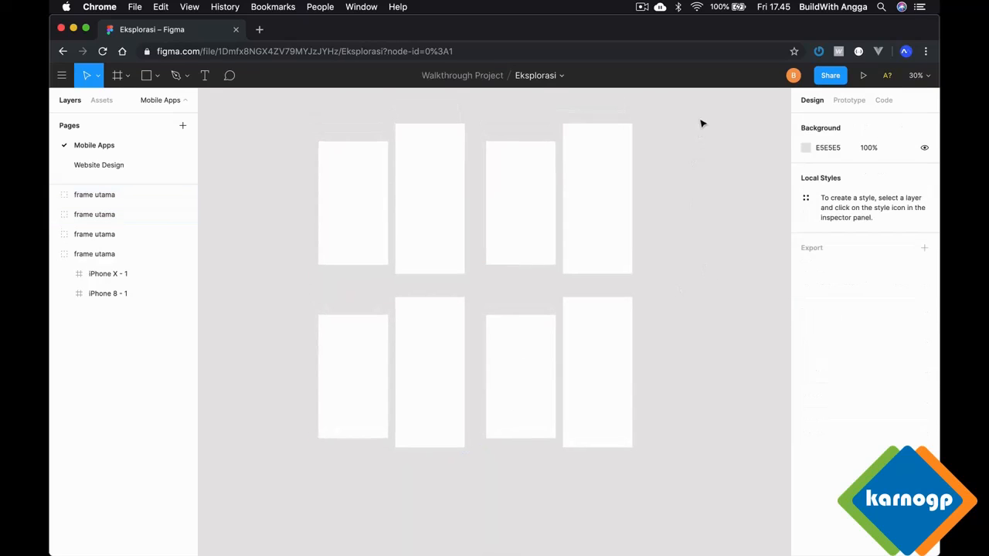
Select all four frame utama groups and widen their spacing to about 233 vertically and 163 horizontally, then deselect them.
left_click_drag(706, 107, 306, 459)
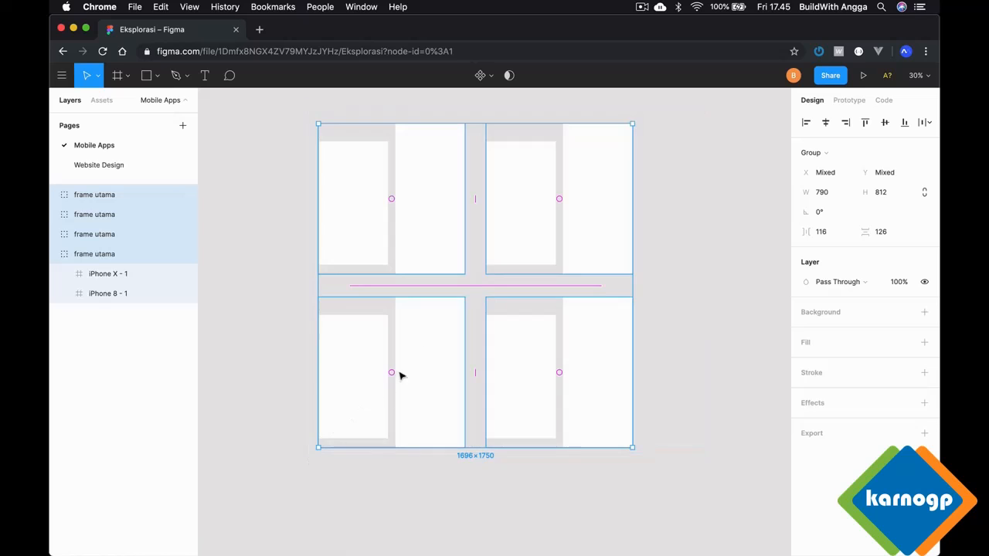
mouse_move(474, 284)
left_mouse_down()
mouse_move(477, 268)
mouse_move(476, 292)
left_mouse_up()
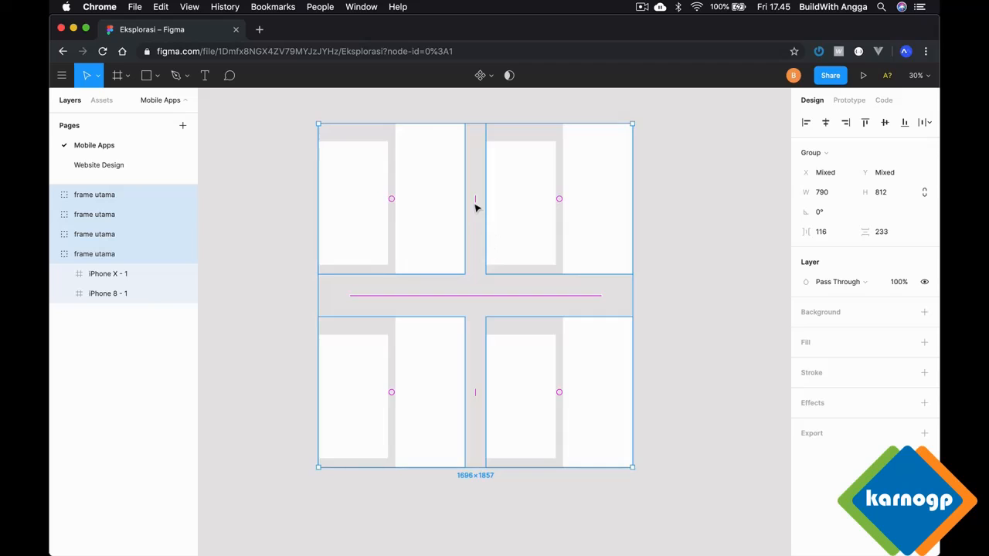
mouse_move(477, 207)
left_mouse_down()
mouse_move(453, 206)
mouse_move(480, 206)
left_mouse_up()
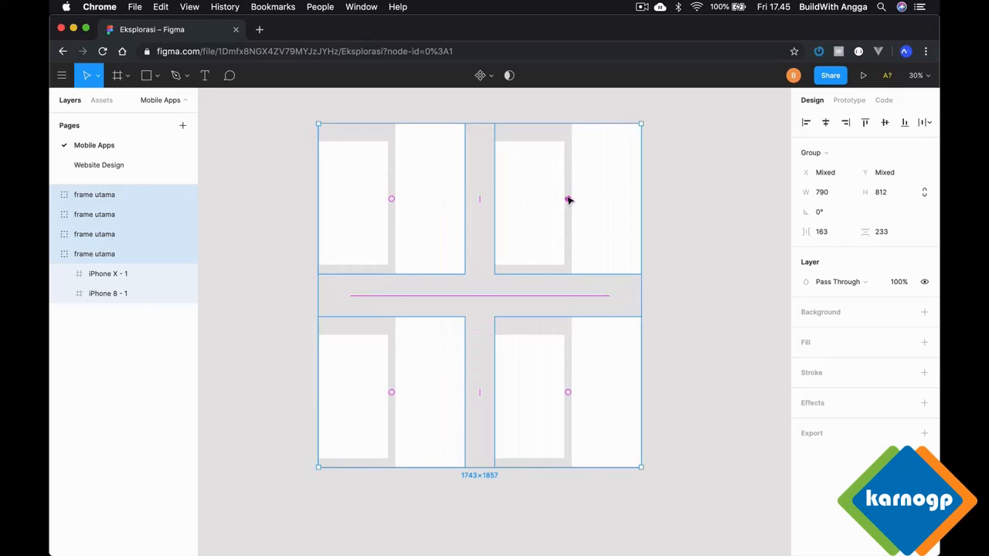
mouse_move(570, 200)
left_mouse_down()
mouse_move(572, 229)
mouse_move(570, 198)
left_mouse_up()
left_click(502, 295)
Examine the four frame utama groups and the gaps between them up close on the canvas.
scroll(502, 294, "up", 1)
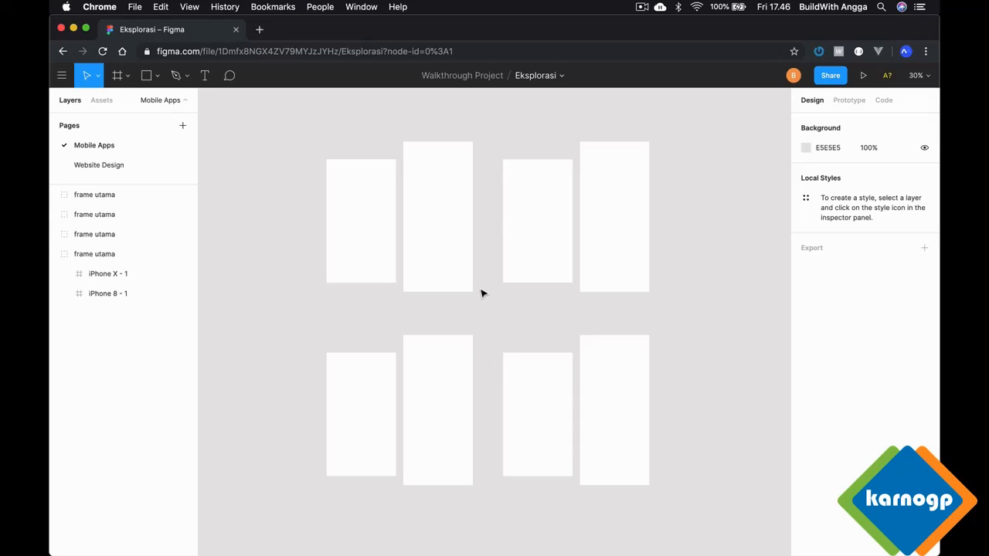
scroll(482, 293, "up", 5)
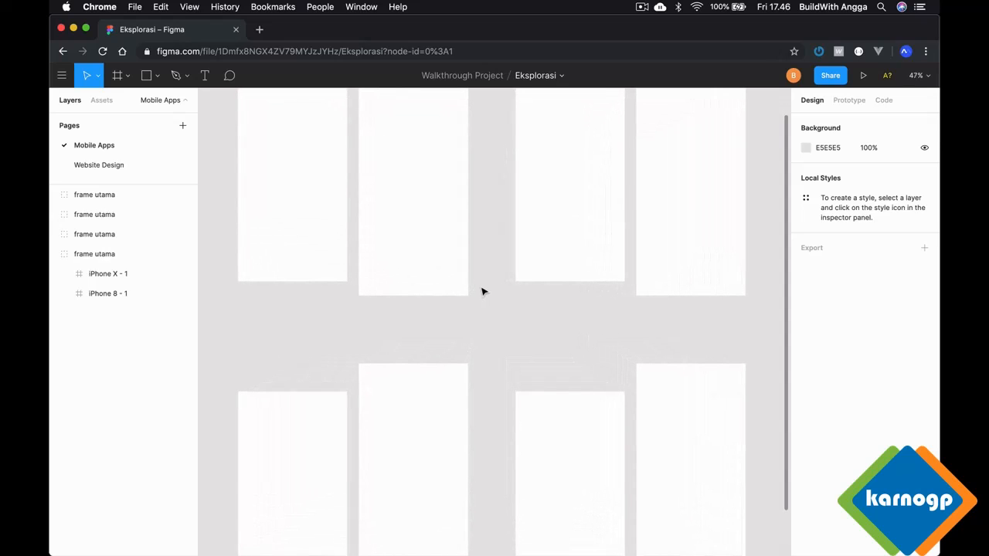
scroll(484, 292, "up", 2)
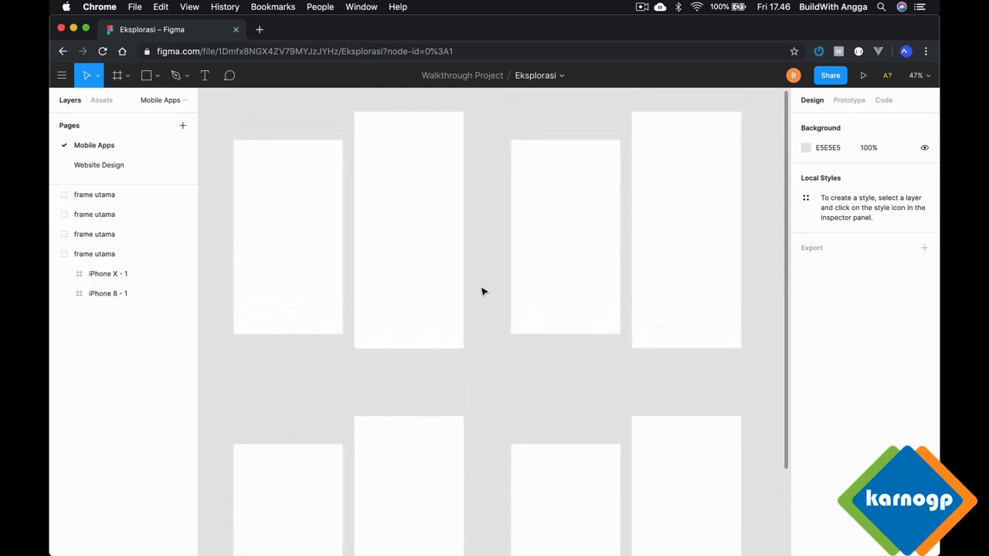
scroll(483, 292, "down", 2)
scroll(484, 292, "down", 1)
scroll(484, 292, "up", 1)
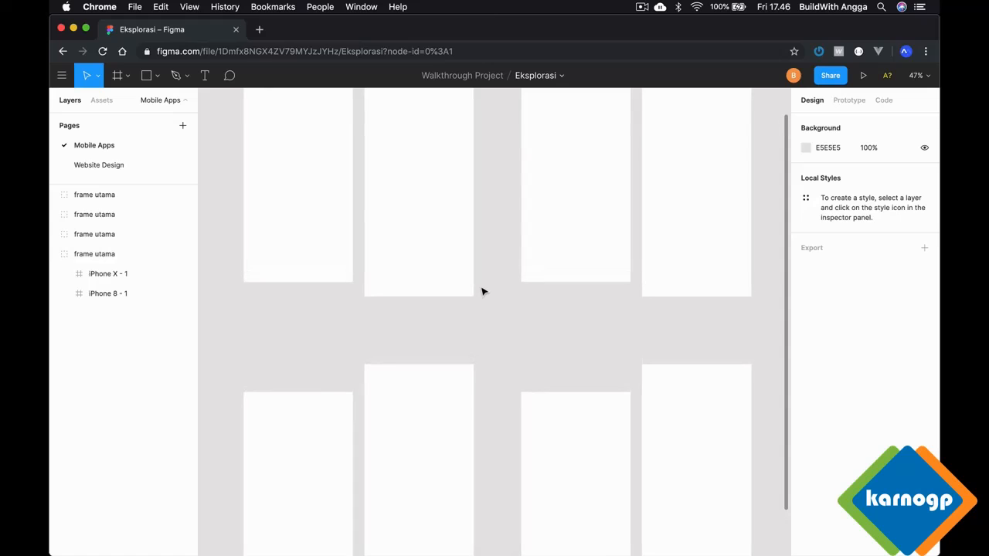
scroll(484, 292, "down", 1)
scroll(484, 292, "up", 1)
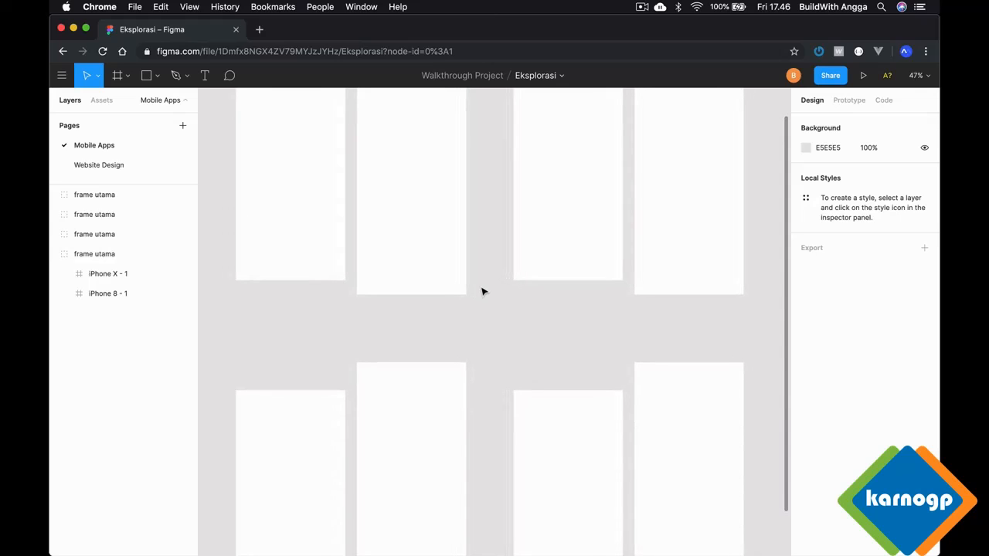
scroll(484, 292, "up", 3)
scroll(484, 292, "down", 2)
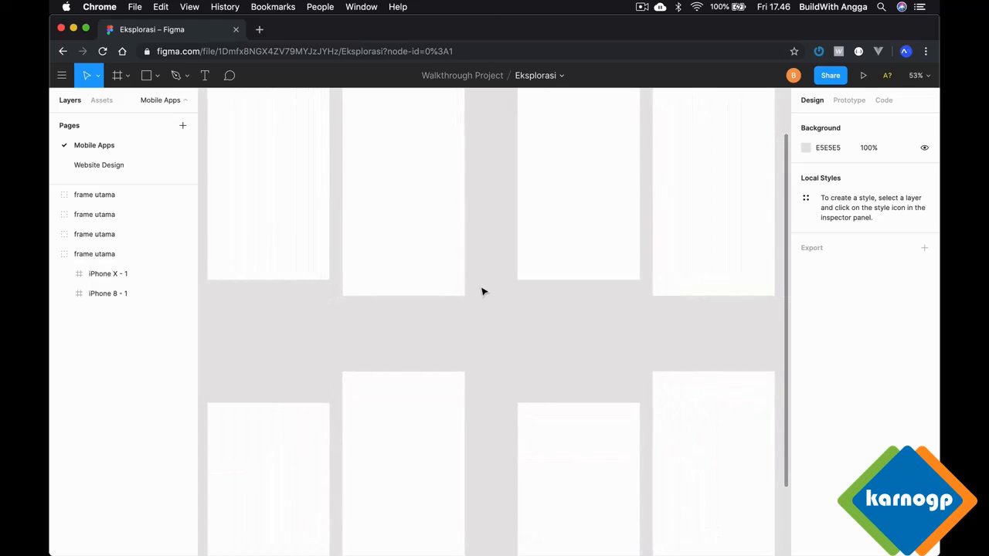